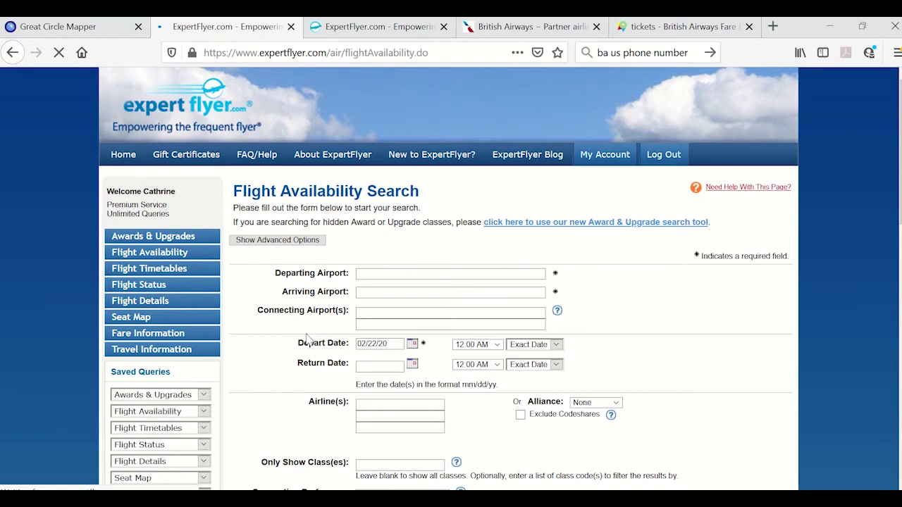
# Set the flight search route from Los Angeles (LAX) to Johannesburg (JNB) with British Airways (BA) as the airline.
pyautogui.write('LAX')
pyautogui.click(428, 288)
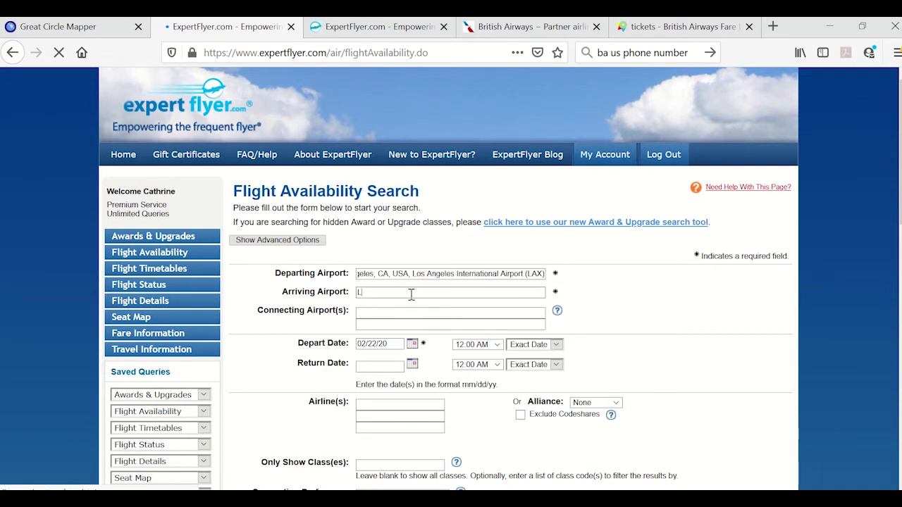
pyautogui.write('JNB')
pyautogui.click(412, 307)
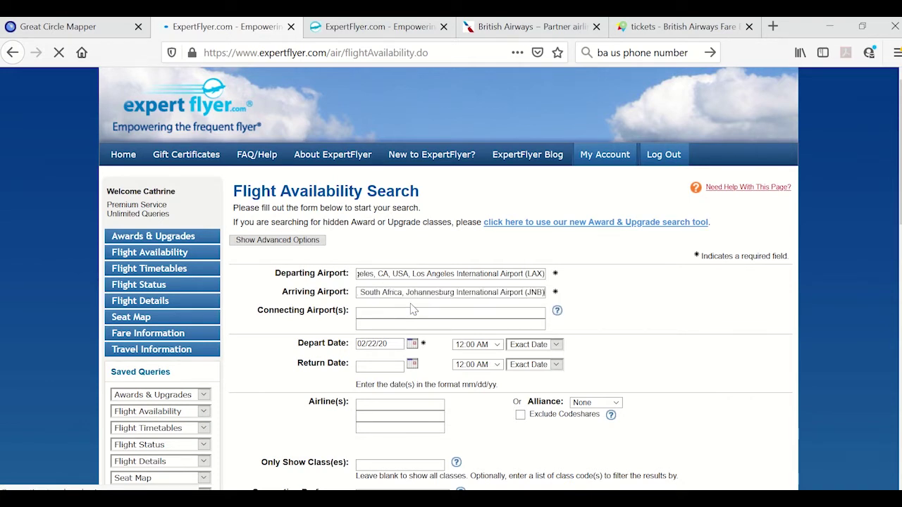
pyautogui.click(374, 403)
pyautogui.write('BA')
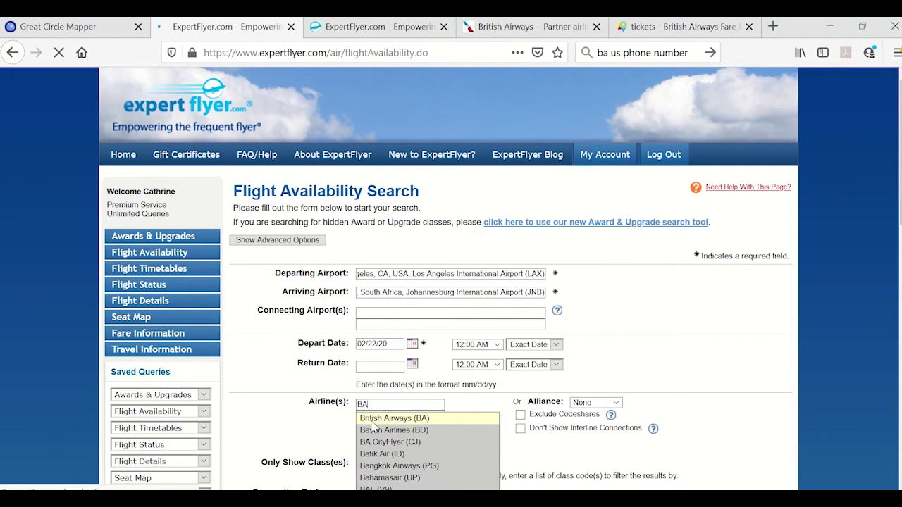
pyautogui.click(372, 420)
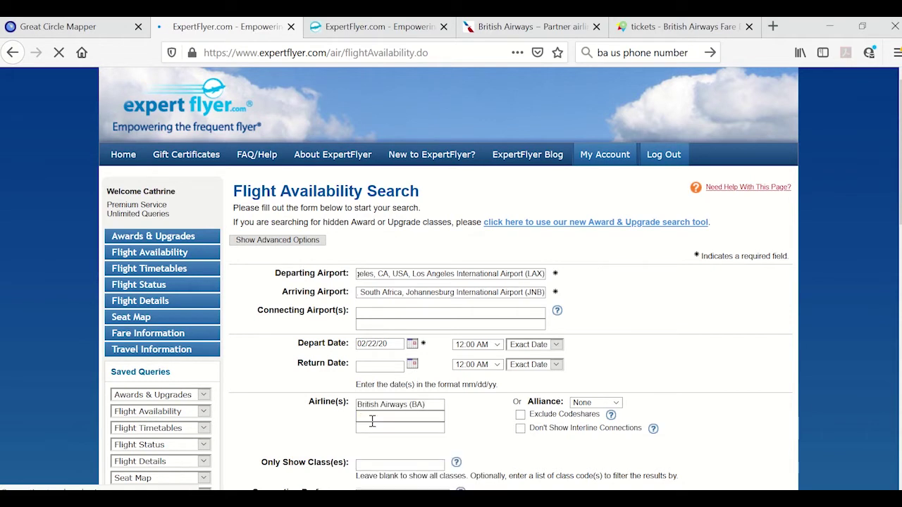
# Set the departure date to 02/23/2020 and the return date to 02/26/2020.
pyautogui.click(412, 345)
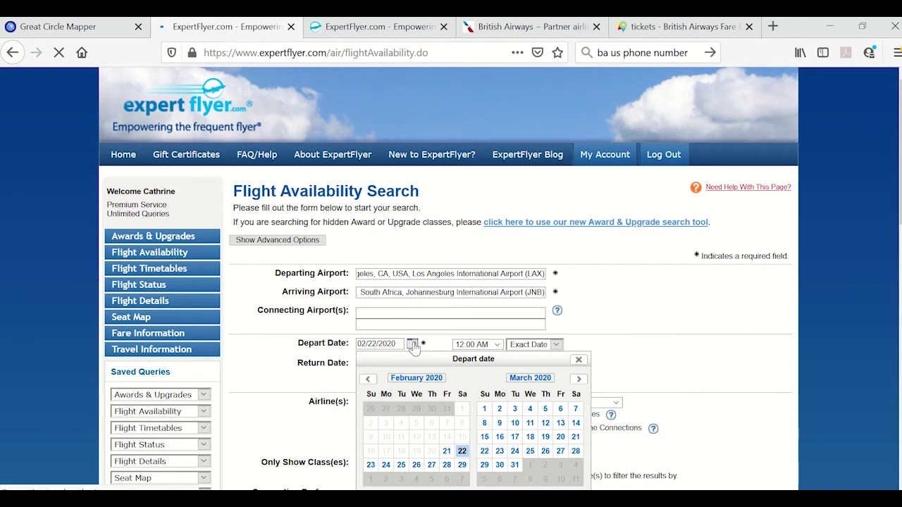
pyautogui.click(370, 467)
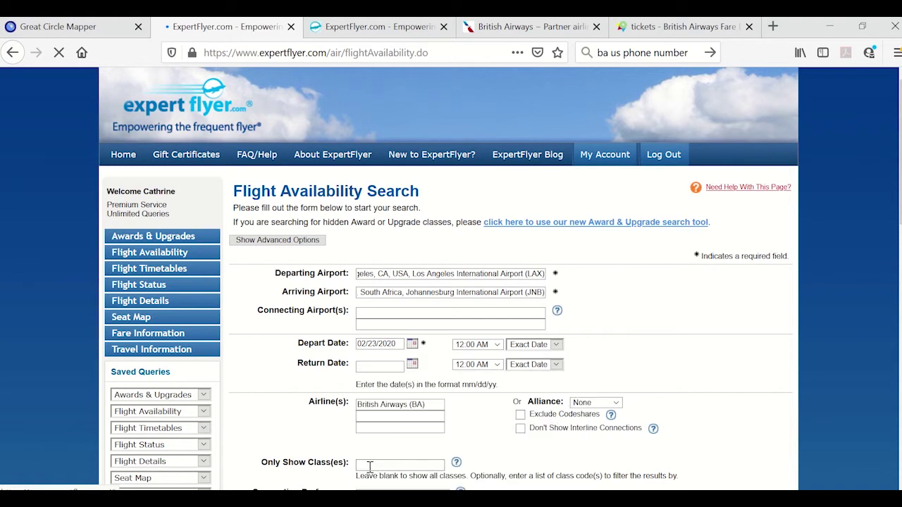
pyautogui.click(412, 364)
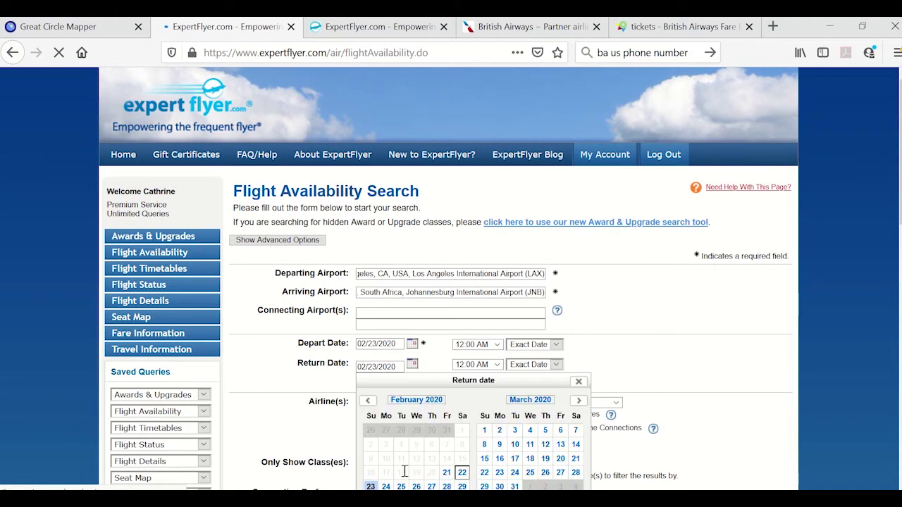
pyautogui.click(416, 486)
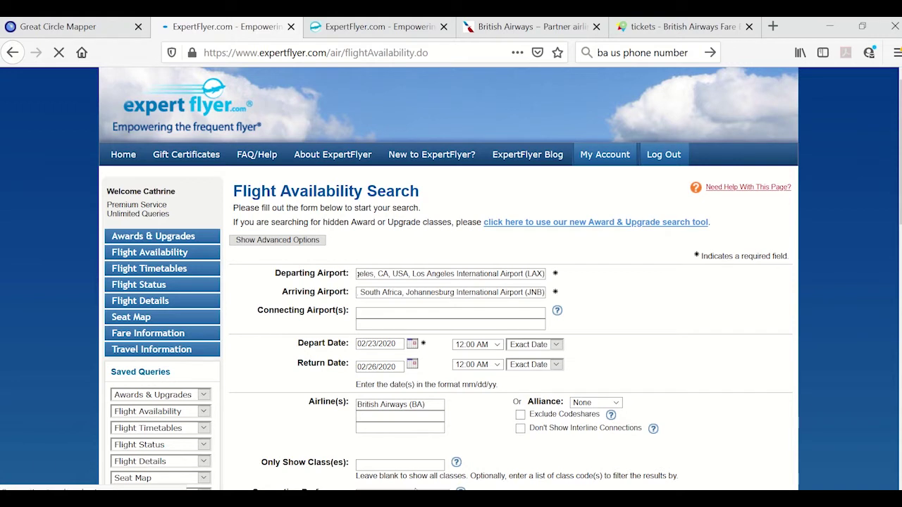
# Allow ± 1 Day flexibility on both the departure and return dates, and run the flight availability search.
pyautogui.click(527, 346)
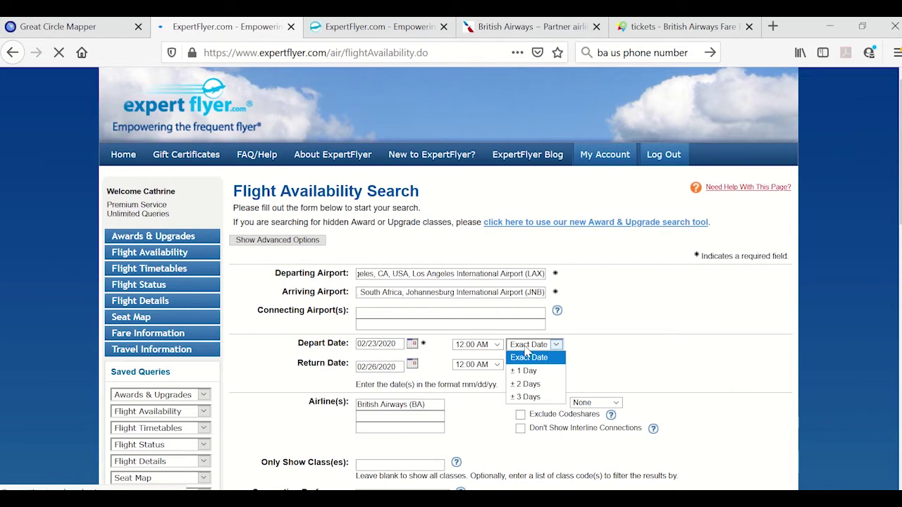
pyautogui.click(525, 370)
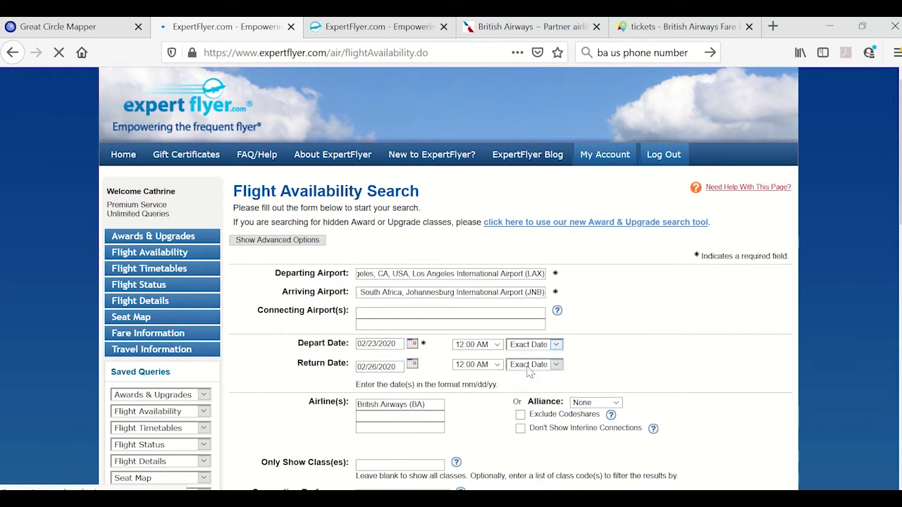
pyautogui.click(528, 365)
pyautogui.click(525, 390)
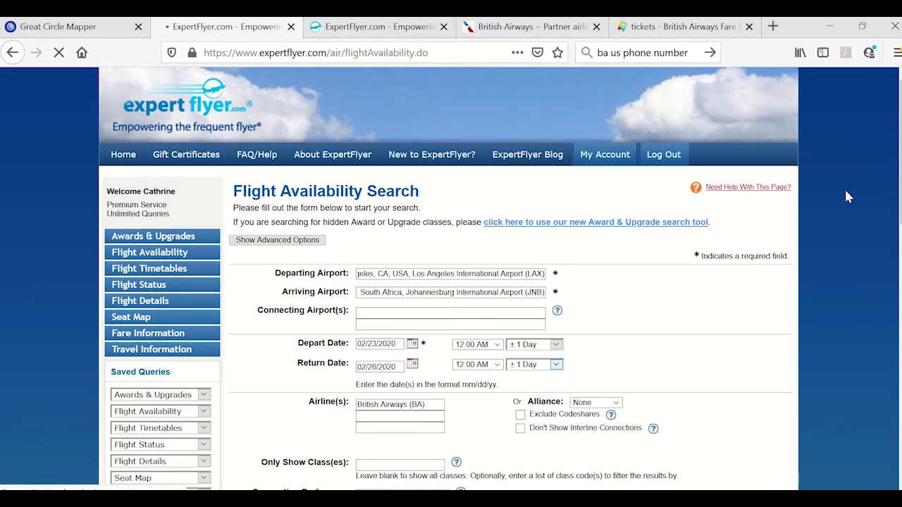
pyautogui.scroll(-3, 844, 187)
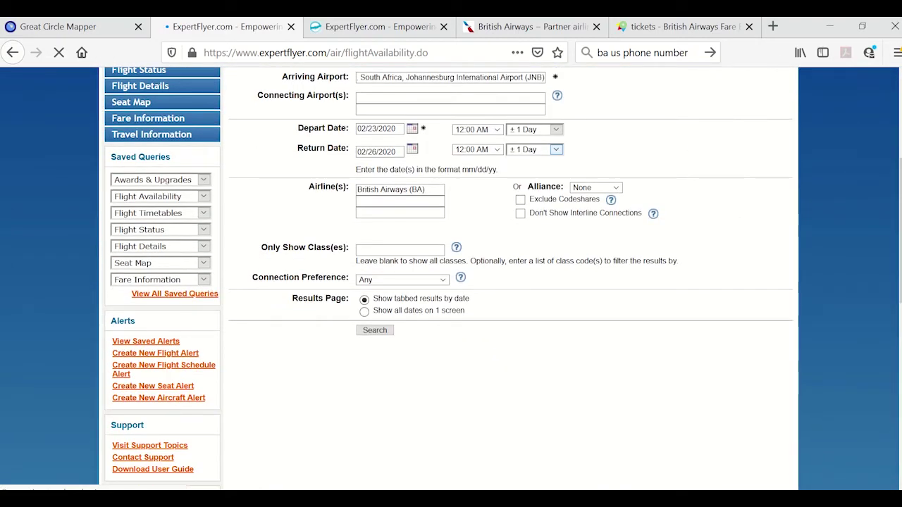
pyautogui.click(371, 333)
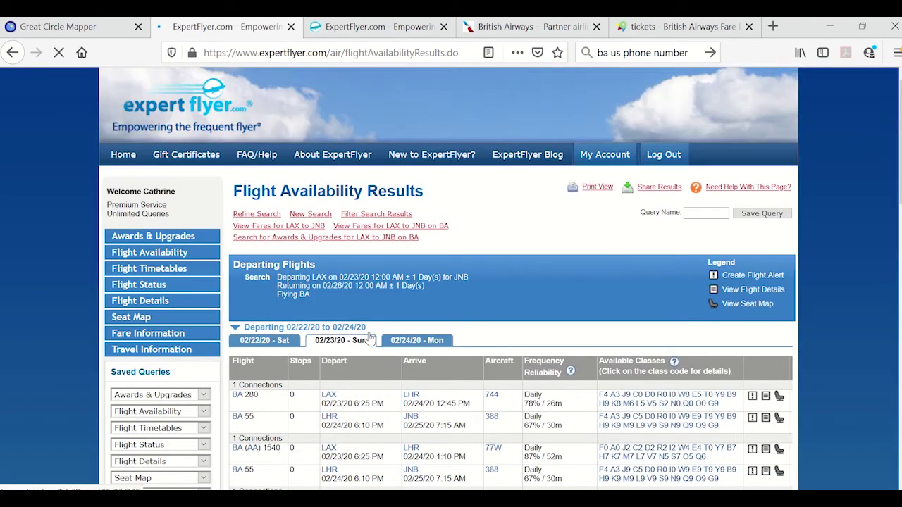
# Review the available classes of the departing flights and compare them with the British Airways booking code table on Travel Stack Exchange.
pyautogui.scroll(-3, 369, 339)
pyautogui.scroll(-1, 499, 278)
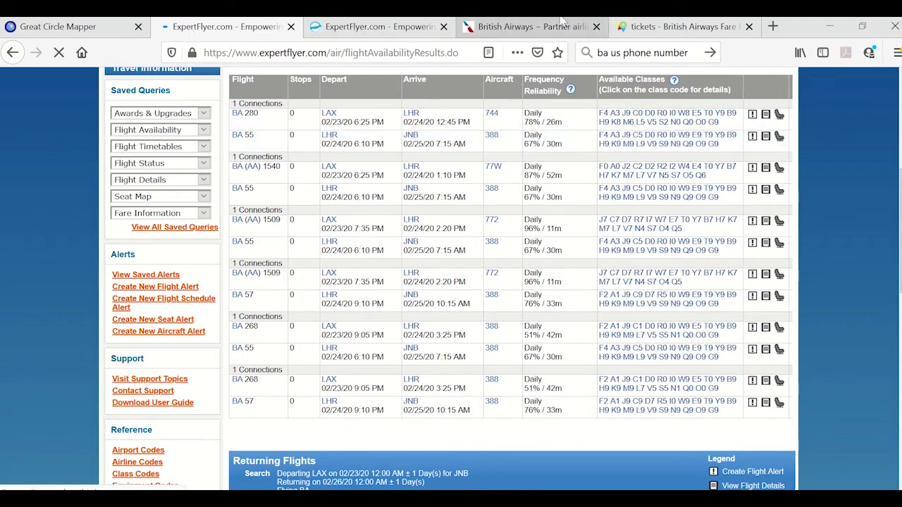
pyautogui.click(652, 28)
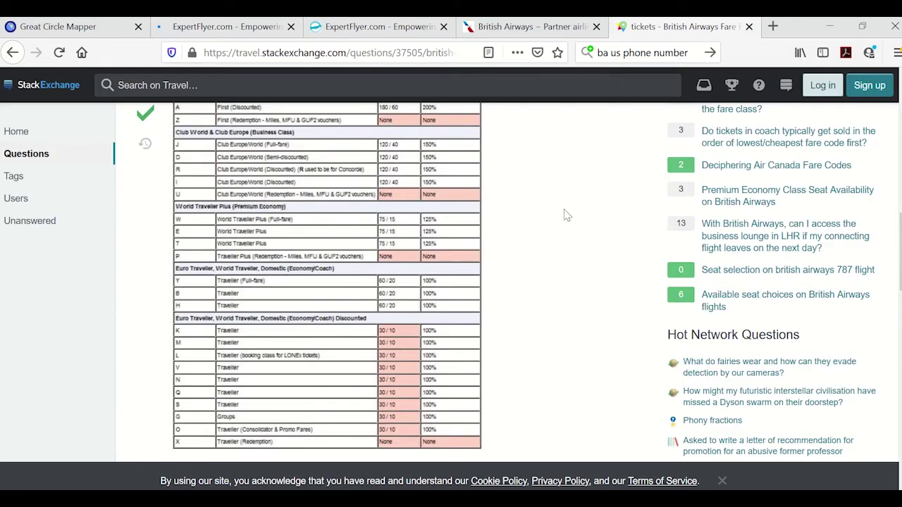
pyautogui.scroll(2, 567, 215)
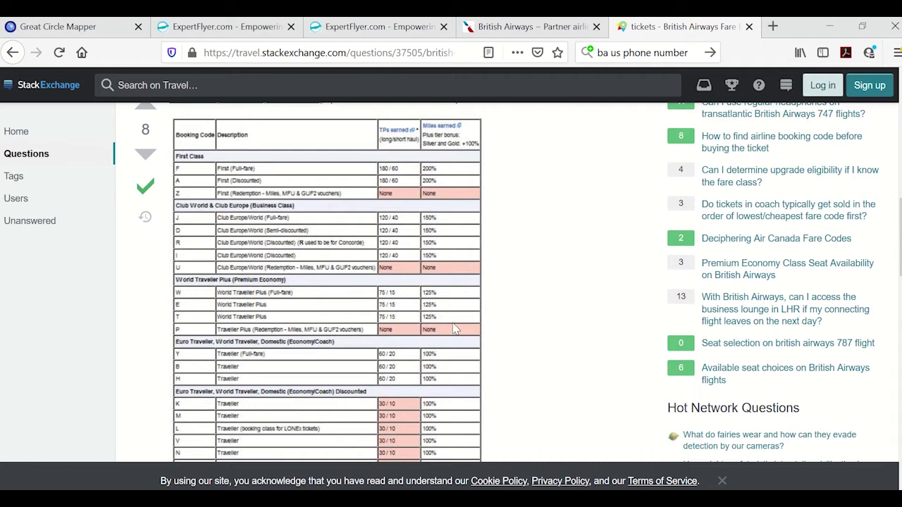
# Request the seat map of departing flight BA 280 from the availability results for the Business/Club, Premium Economy and Economy cabins.
pyautogui.click(333, 30)
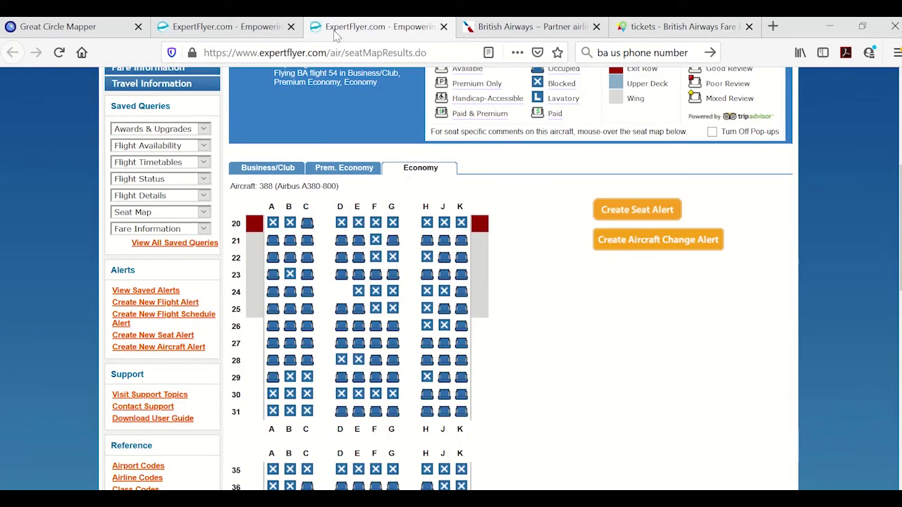
pyautogui.click(260, 30)
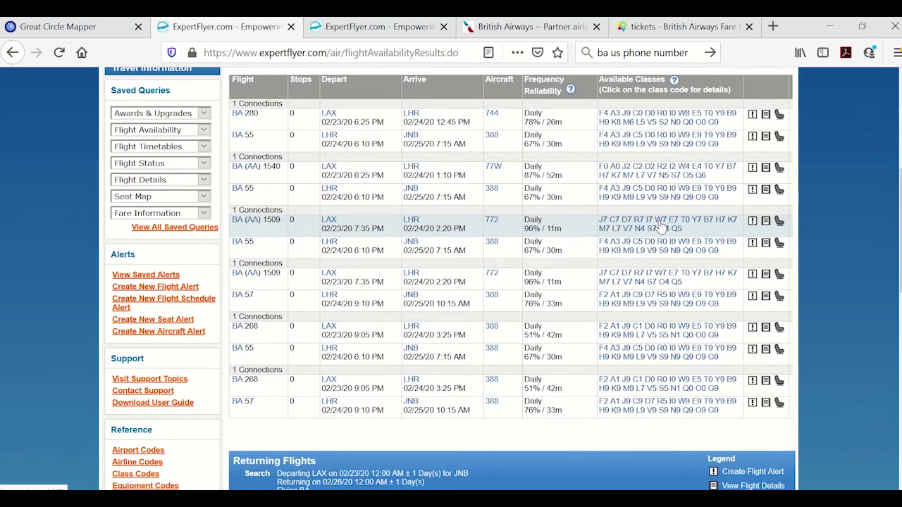
pyautogui.click(779, 115)
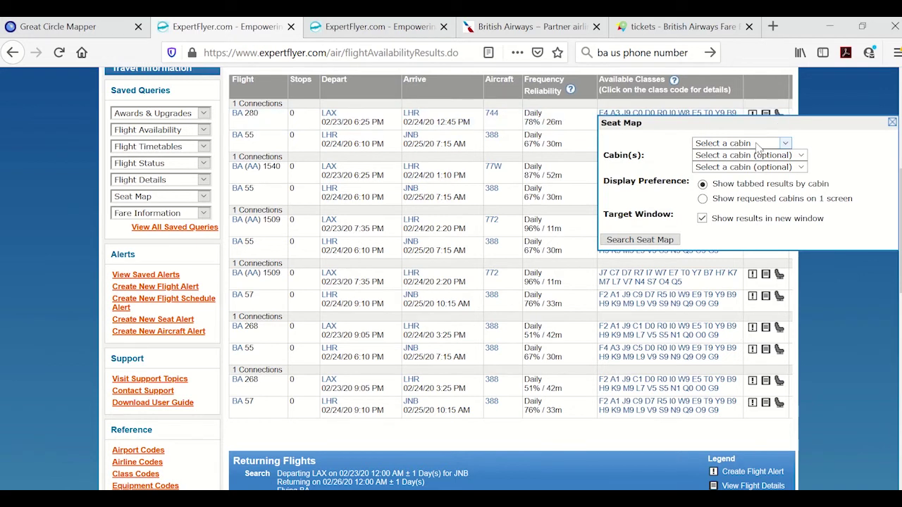
pyautogui.click(758, 143)
pyautogui.click(738, 186)
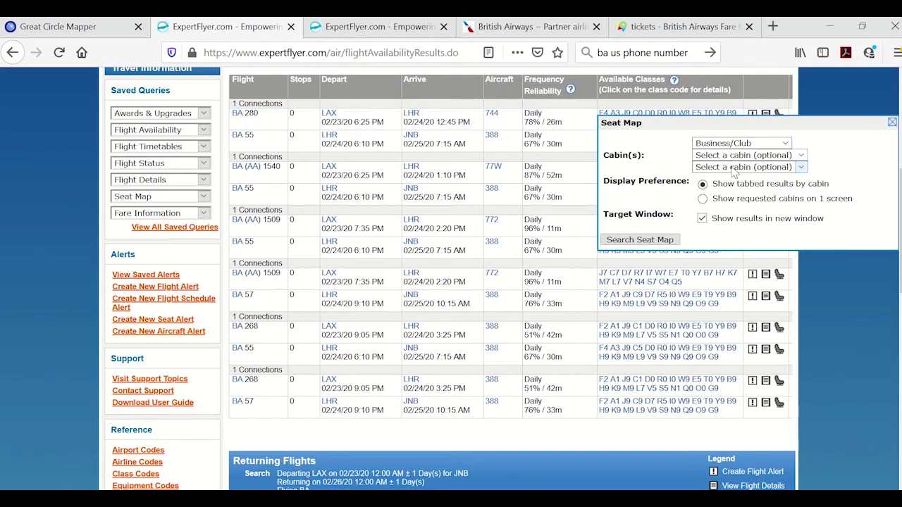
pyautogui.click(733, 155)
pyautogui.click(726, 213)
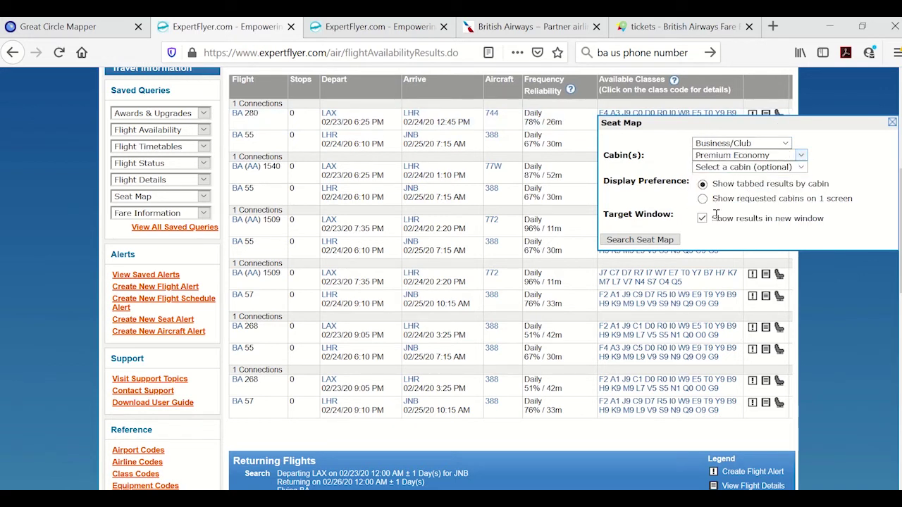
pyautogui.click(729, 168)
pyautogui.click(714, 240)
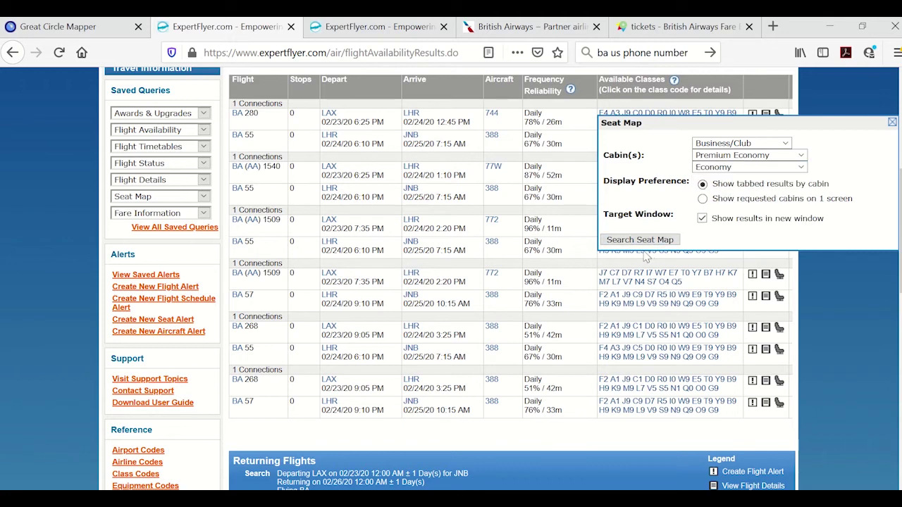
pyautogui.click(649, 241)
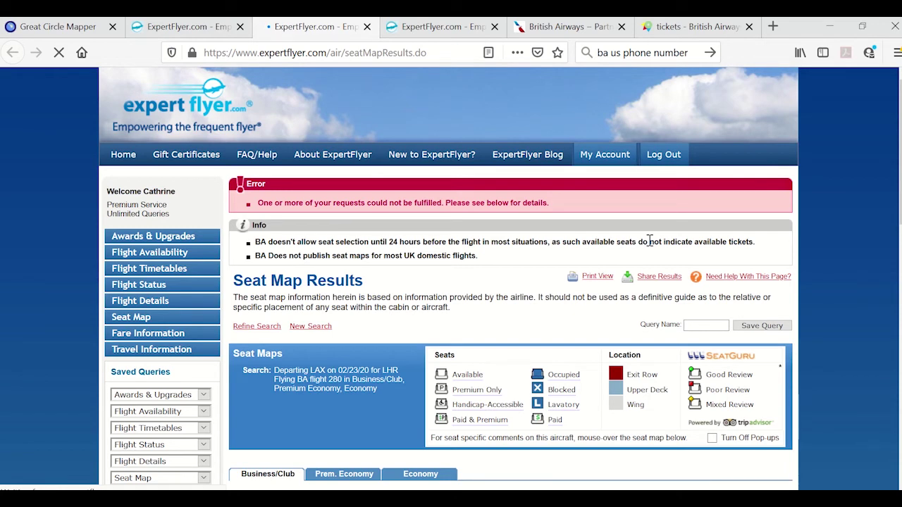
# Check the Business/Club and Premium Economy seat map results for flight BA 280.
pyautogui.scroll(-3, 649, 241)
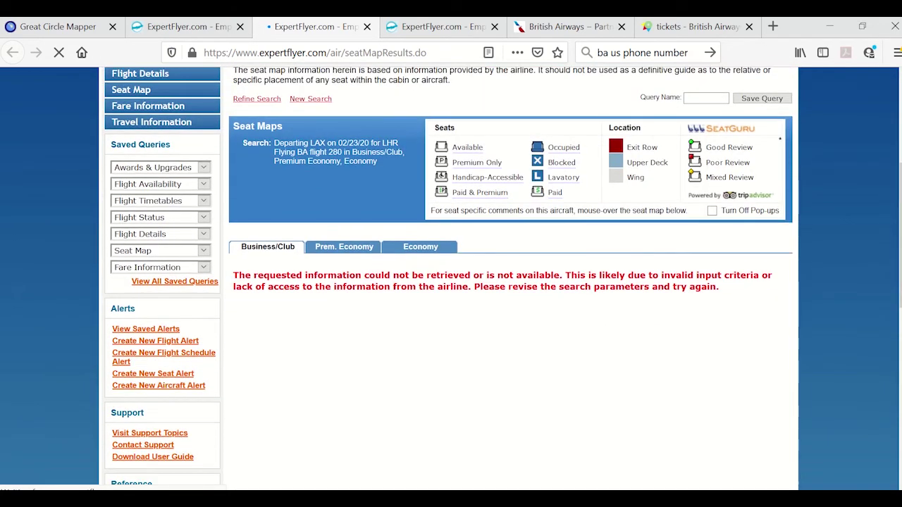
pyautogui.click(343, 249)
pyautogui.click(267, 247)
pyautogui.click(343, 247)
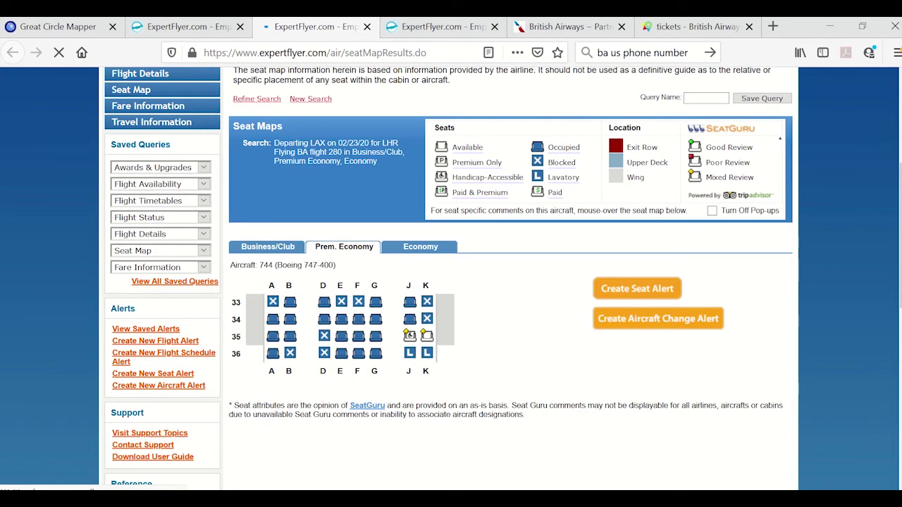
# Read the seat information for individual Premium Economy seats on BA 280, including row 33, and examine the Economy seat map.
pyautogui.scroll(-2, 345, 268)
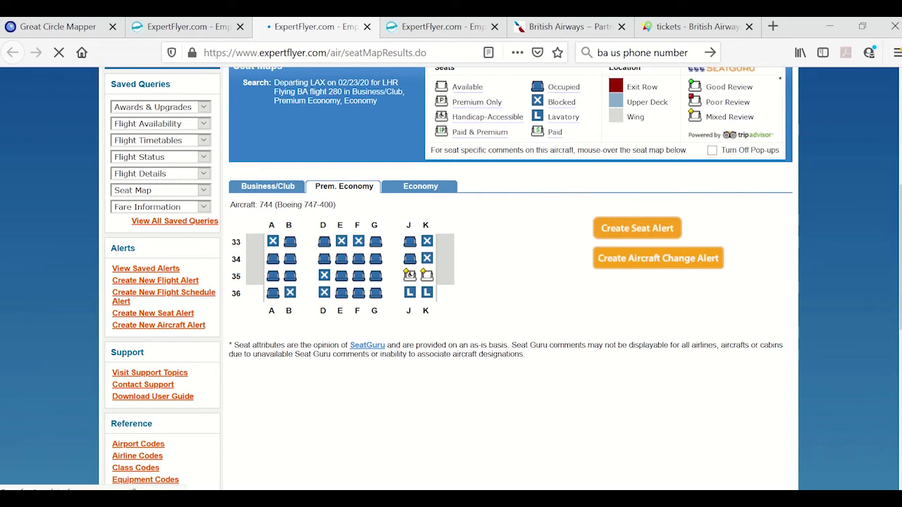
pyautogui.moveTo(410, 276)
pyautogui.moveTo(374, 284)
pyautogui.moveTo(327, 277)
pyautogui.moveTo(356, 252)
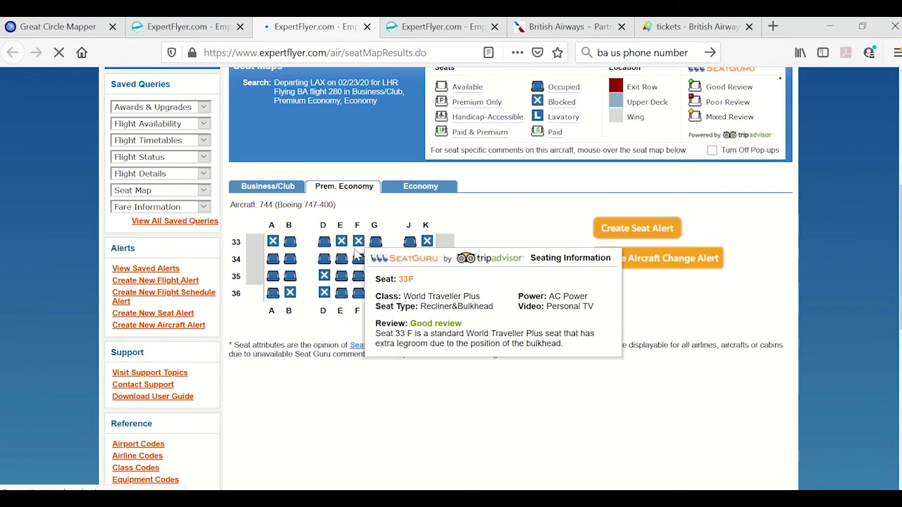
pyautogui.moveTo(272, 242)
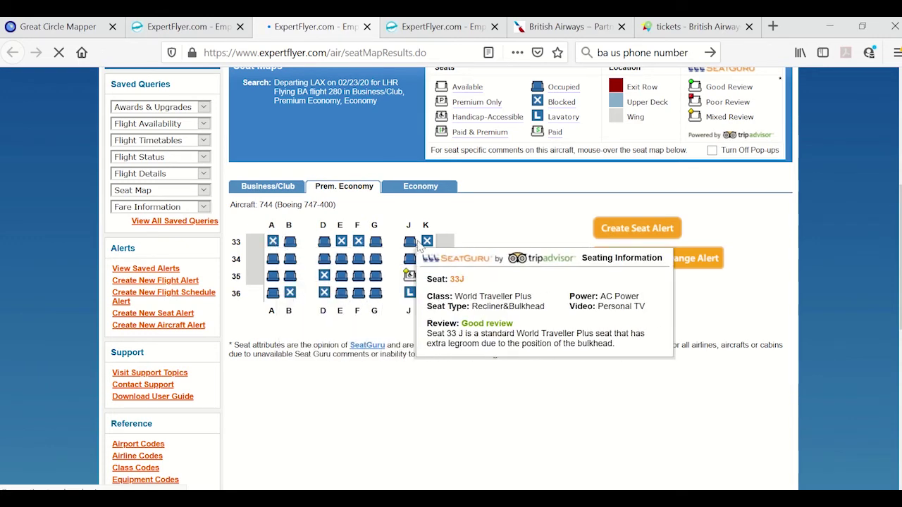
pyautogui.moveTo(429, 245)
pyautogui.click(407, 188)
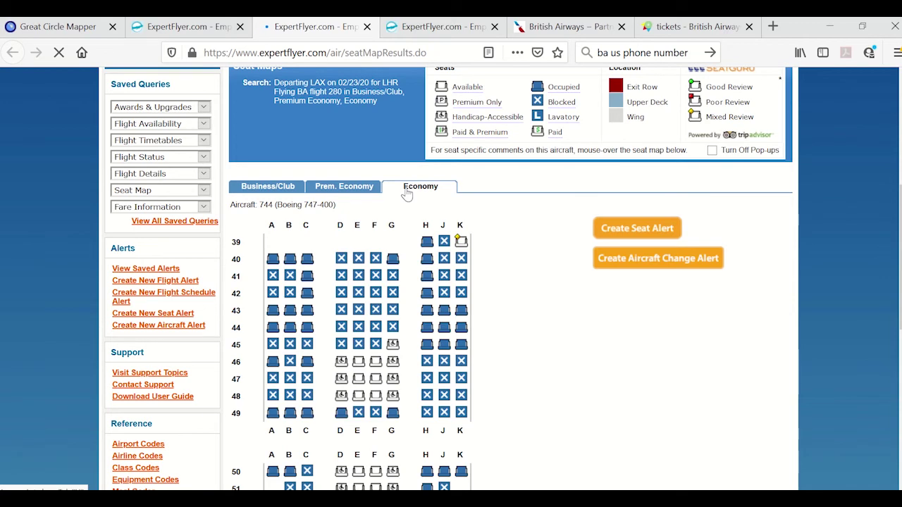
pyautogui.scroll(-3, 407, 194)
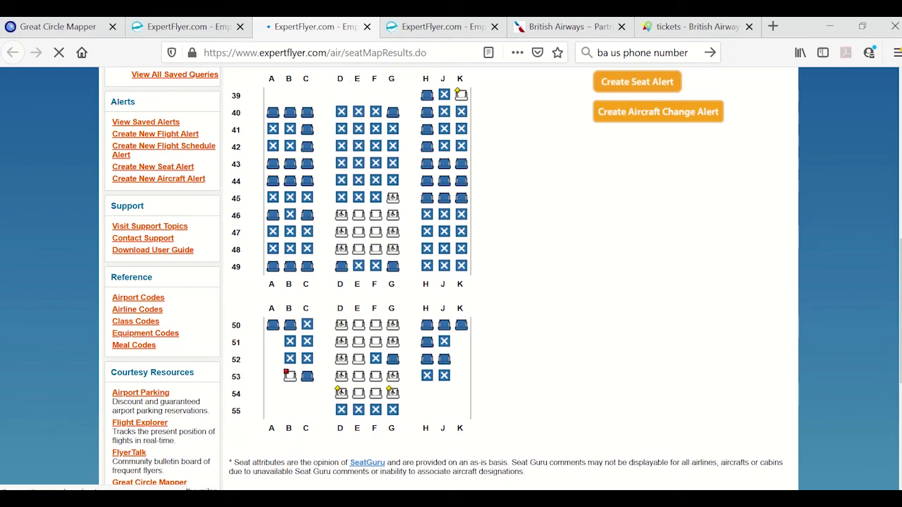
# Request the seat map of returning flight BA 56 from the availability results for the Business/Club, Premium Economy and Economy cabins.
pyautogui.click(187, 28)
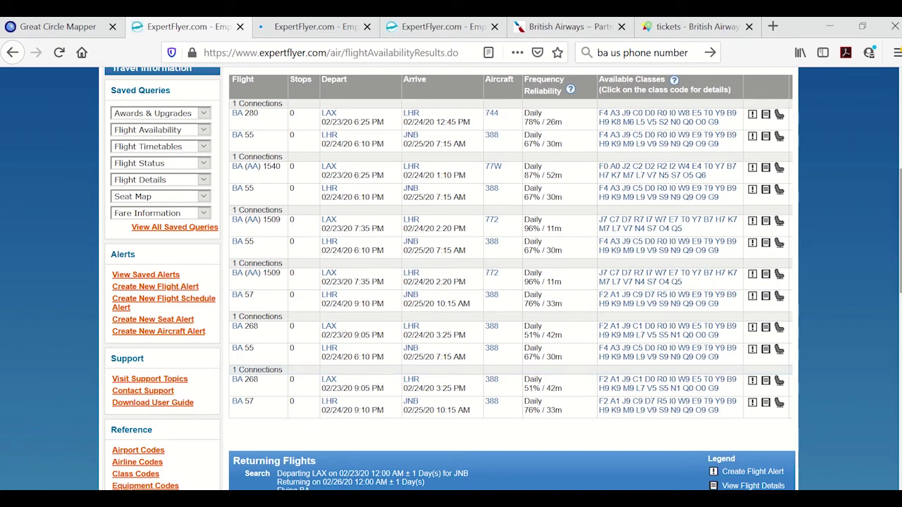
pyautogui.scroll(-5, 451, 279)
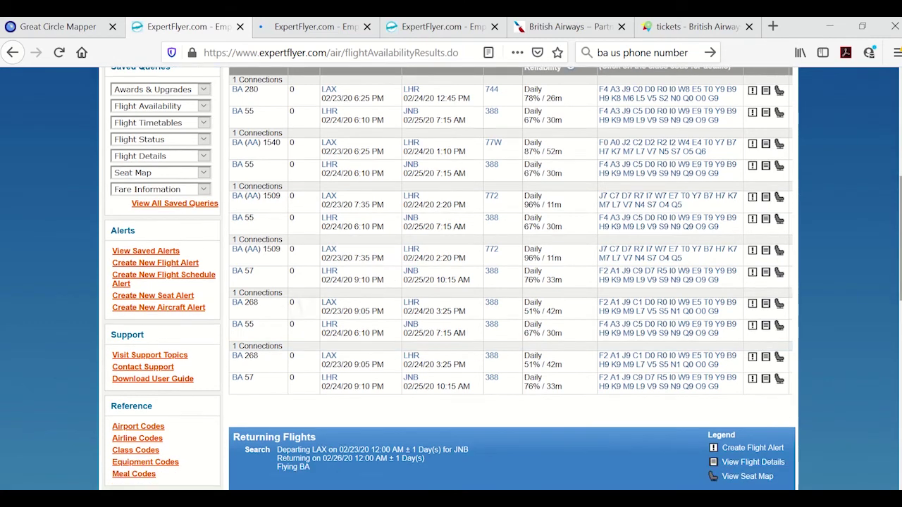
pyautogui.scroll(-2, 451, 278)
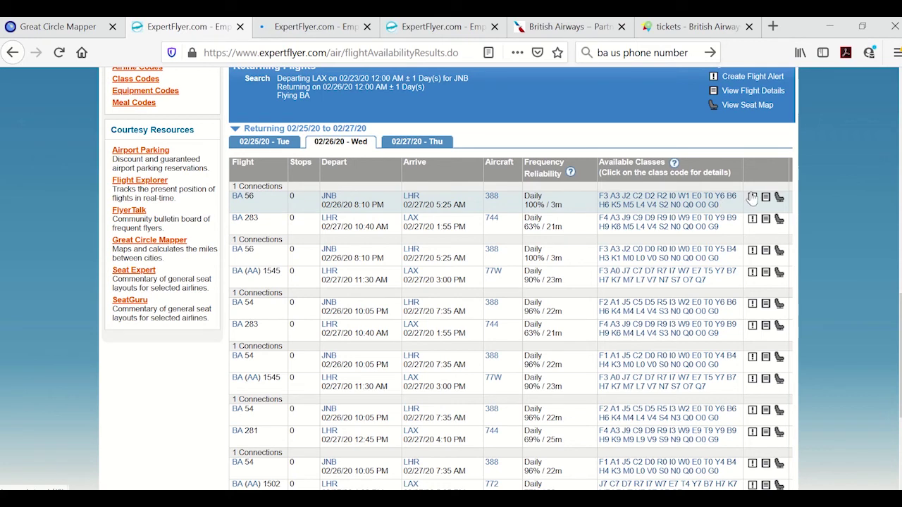
pyautogui.click(779, 197)
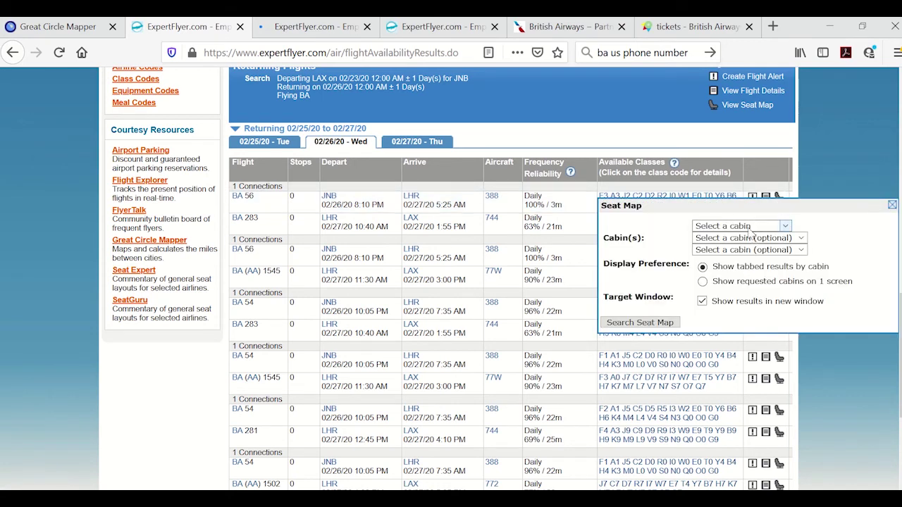
pyautogui.click(750, 226)
pyautogui.click(736, 266)
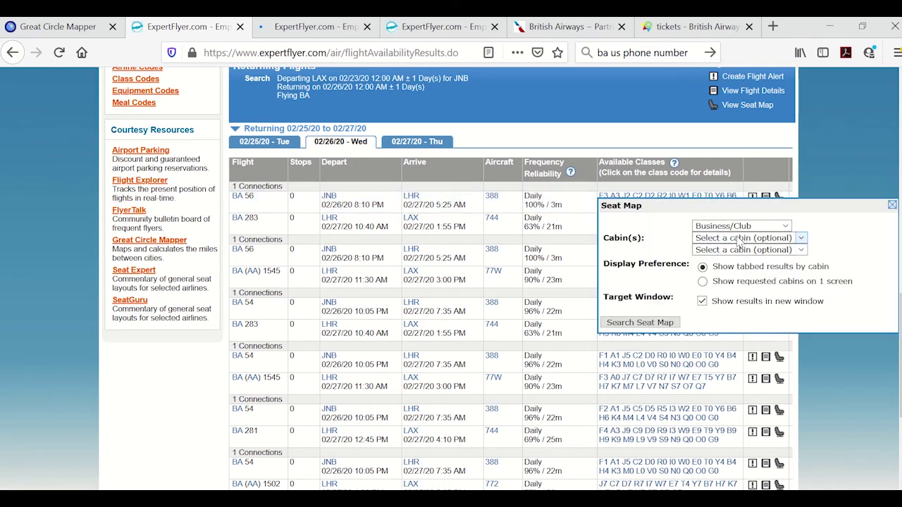
pyautogui.click(740, 239)
pyautogui.click(731, 295)
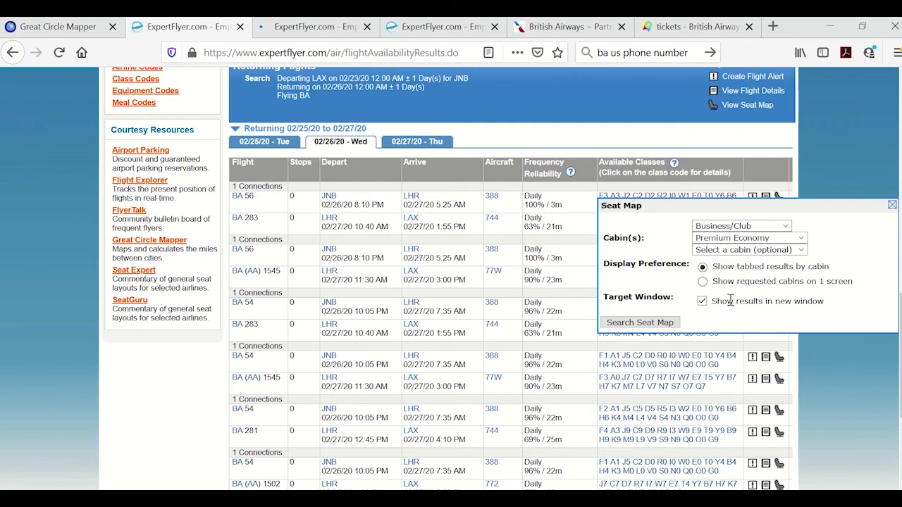
pyautogui.click(733, 250)
pyautogui.click(720, 323)
pyautogui.click(655, 323)
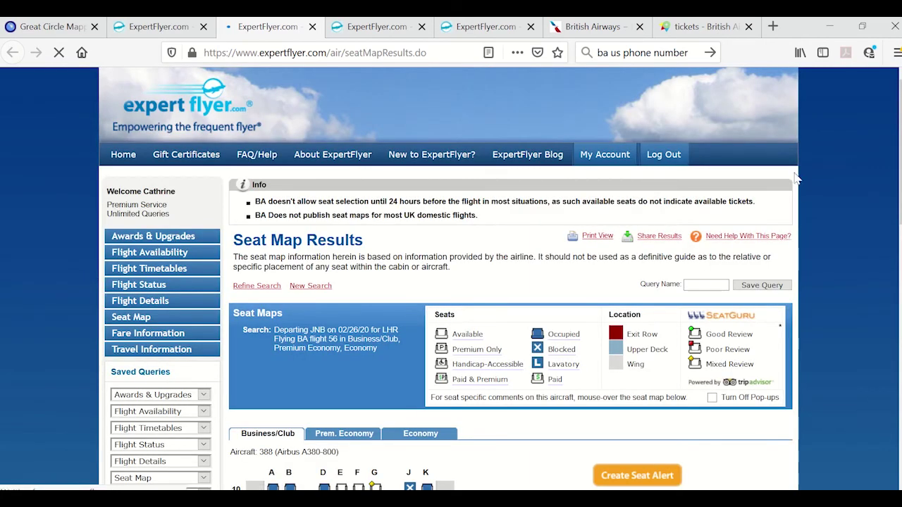
# Examine the Business/Club seat map of flight BA 56, including the seating information for seat 13E.
pyautogui.scroll(-1, 656, 329)
pyautogui.scroll(-3, 500, 278)
pyautogui.scroll(-2, 499, 279)
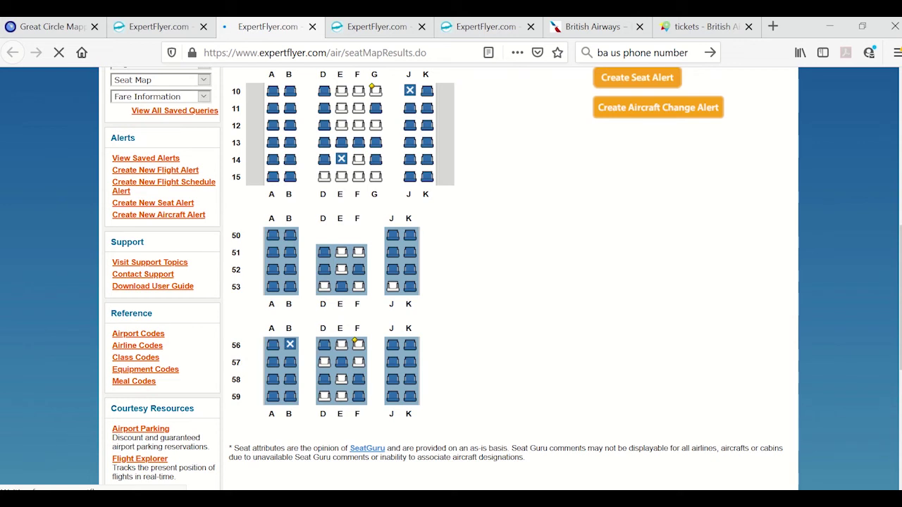
pyautogui.moveTo(341, 159)
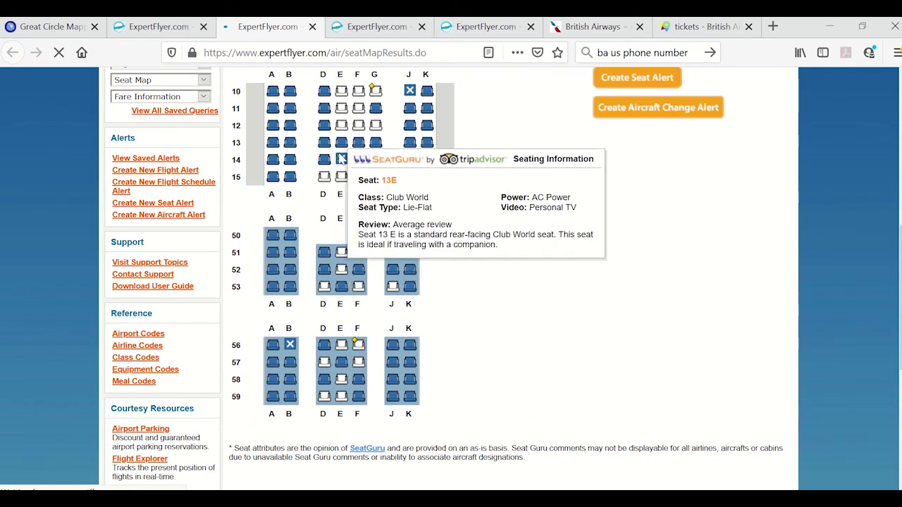
pyautogui.moveTo(416, 227)
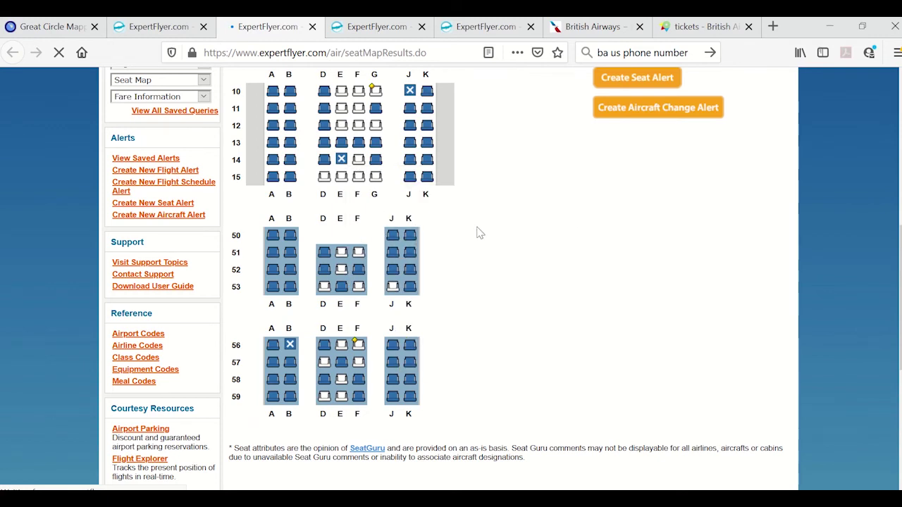
# Compare the Premium Economy and Economy seat maps of flight BA 56 with the Business/Club cabin.
pyautogui.scroll(3, 477, 233)
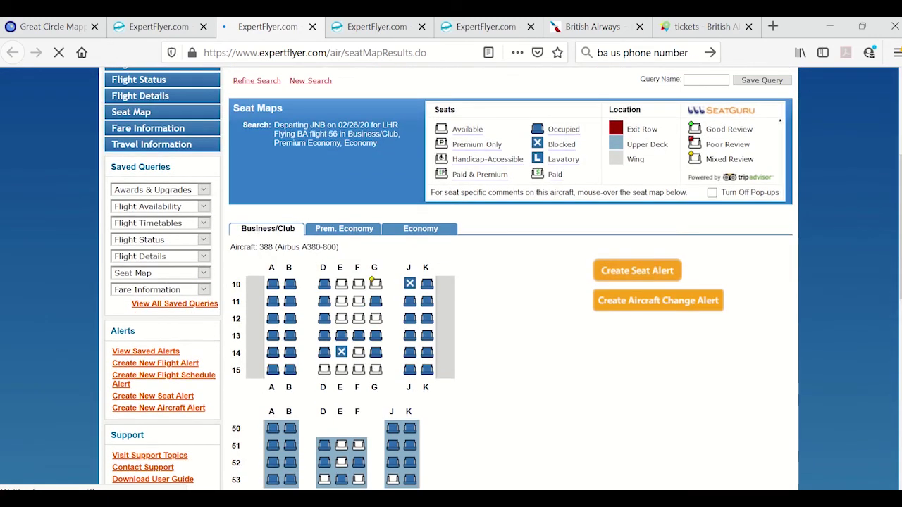
pyautogui.click(343, 232)
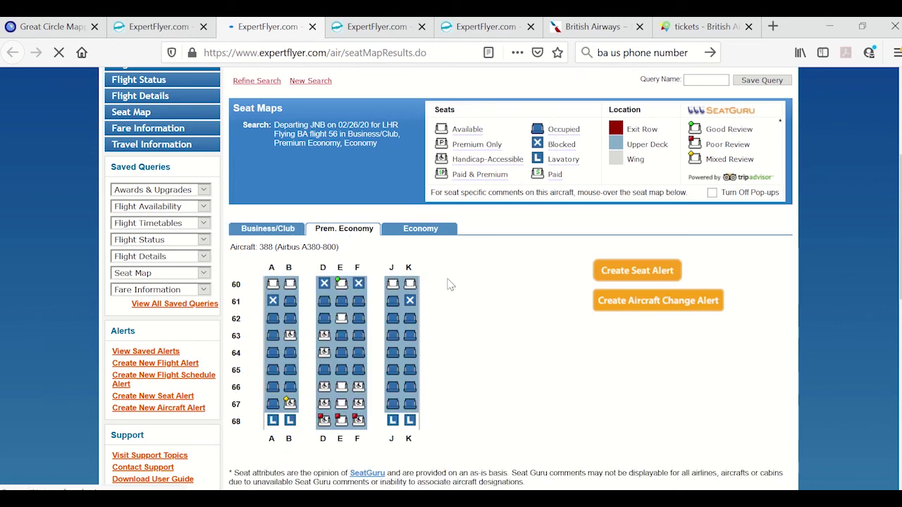
pyautogui.click(427, 231)
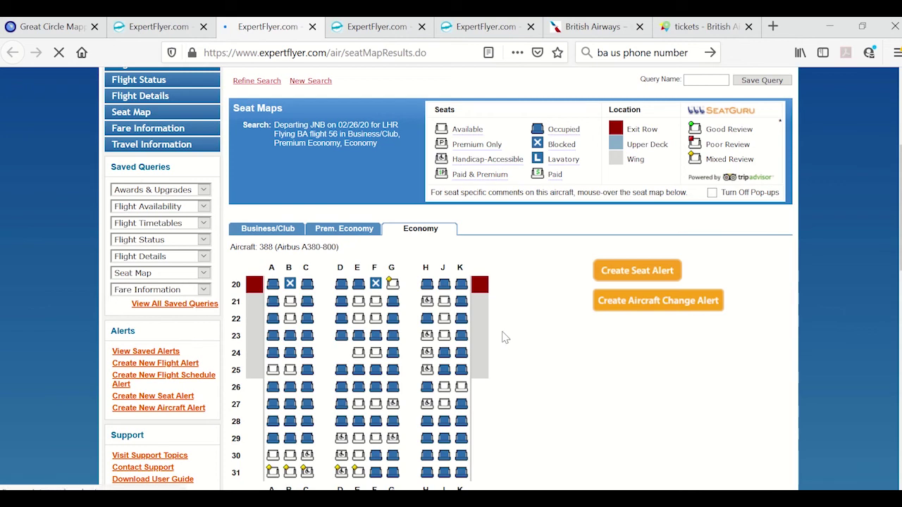
pyautogui.click(346, 232)
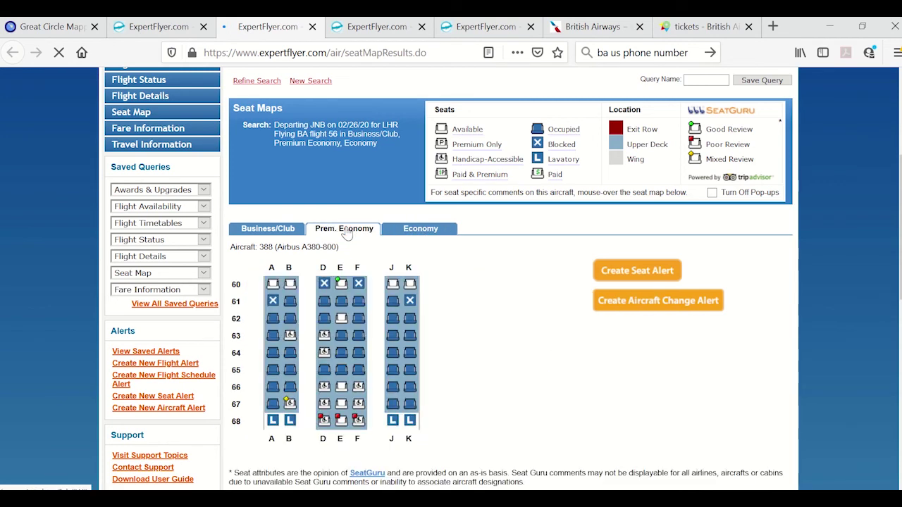
pyautogui.click(279, 233)
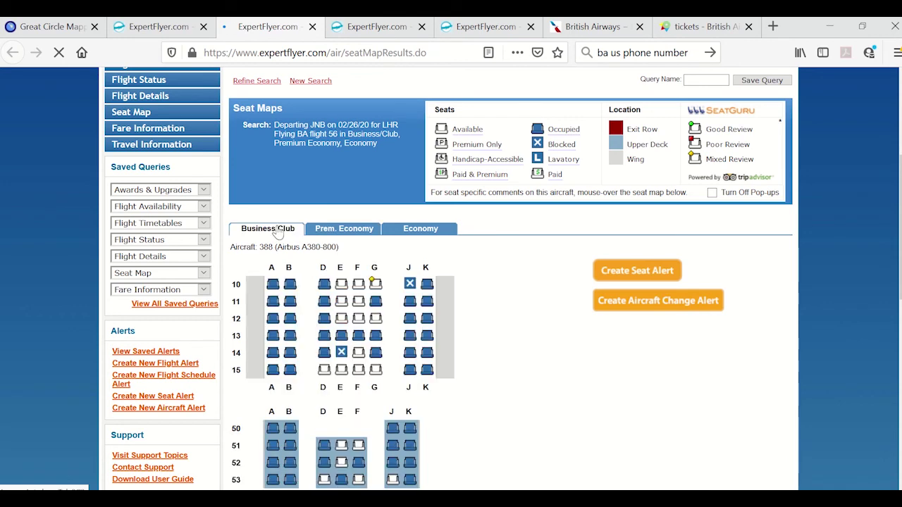
# Return to the flight availability results and view the search summary and departing flights for 02/23/20.
pyautogui.click(166, 30)
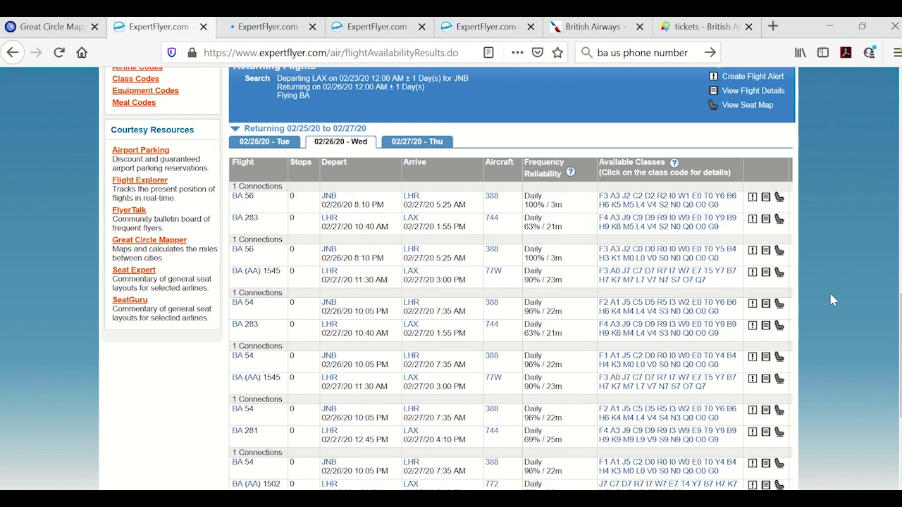
pyautogui.scroll(10, 829, 300)
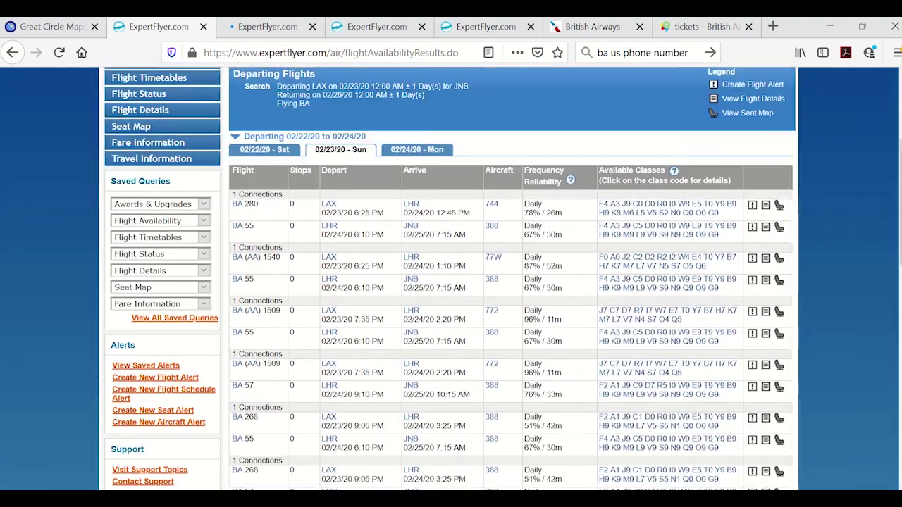
pyautogui.scroll(5, 828, 299)
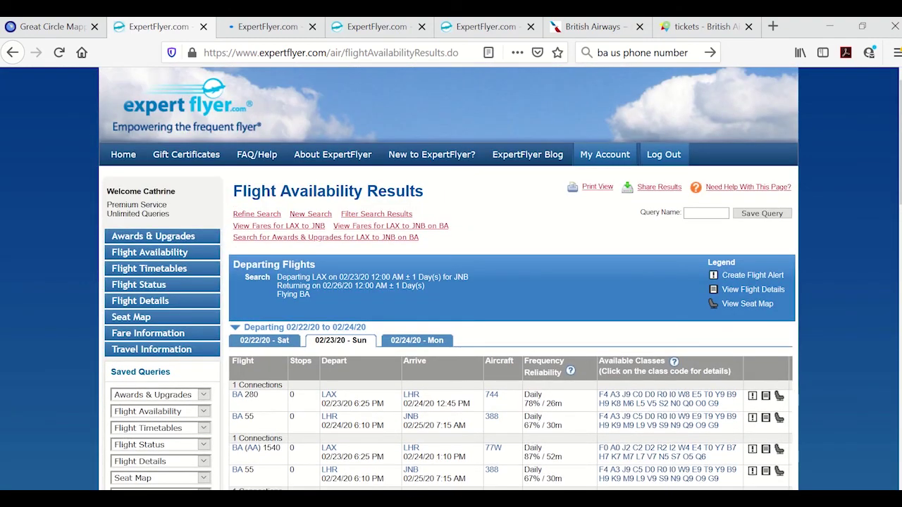